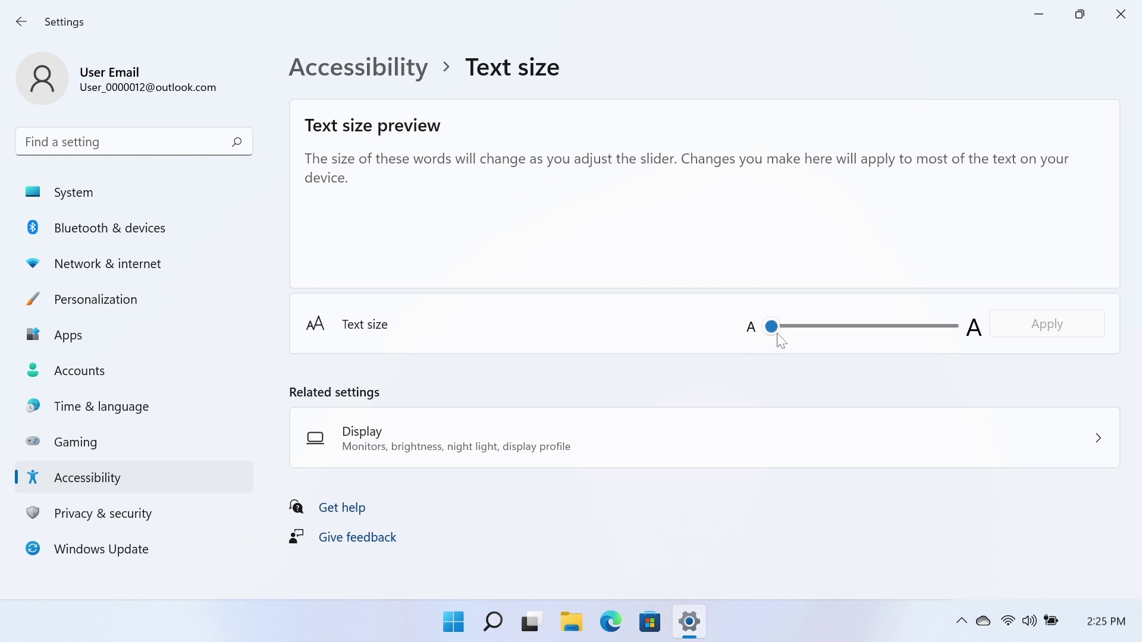
- Try out the text size slider against the preview text
{"action": "mouse_move", "coordinate": [781, 341]}
{"action": "left_mouse_down"}
{"action": "mouse_move", "coordinate": [967, 341]}
{"action": "mouse_move", "coordinate": [958, 331]}
{"action": "mouse_move", "coordinate": [765, 357]}
{"action": "left_mouse_up"}
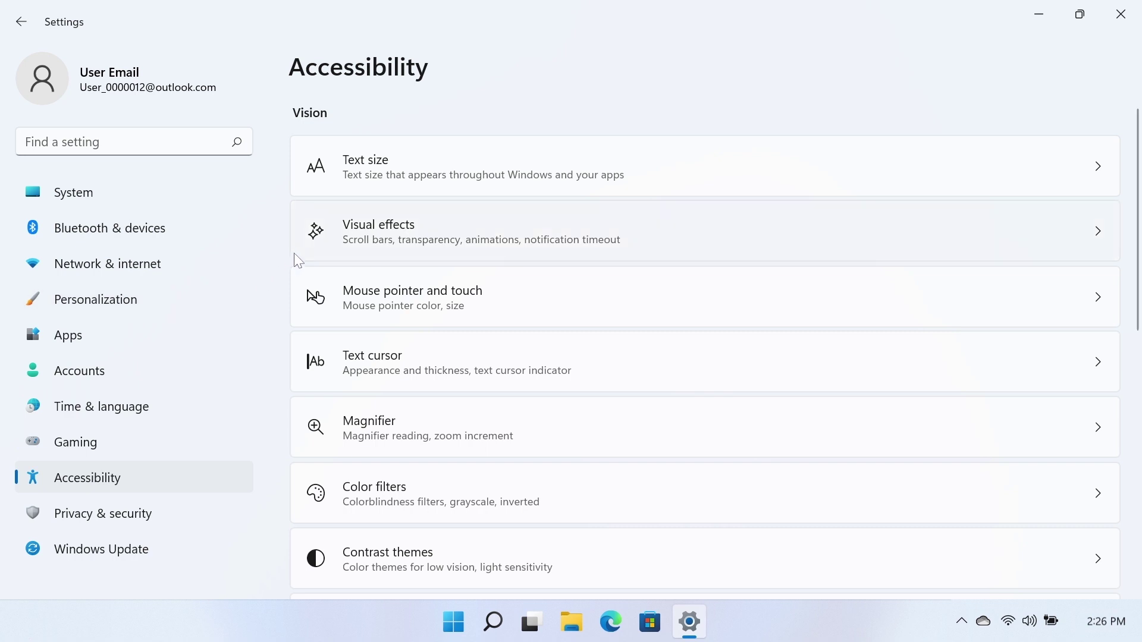
- In Visual effects, turn on permanent scrollbars, transparency effects and animation effects, and set notifications to dismiss after 15 seconds
{"action": "left_click", "coordinate": [294, 252]}
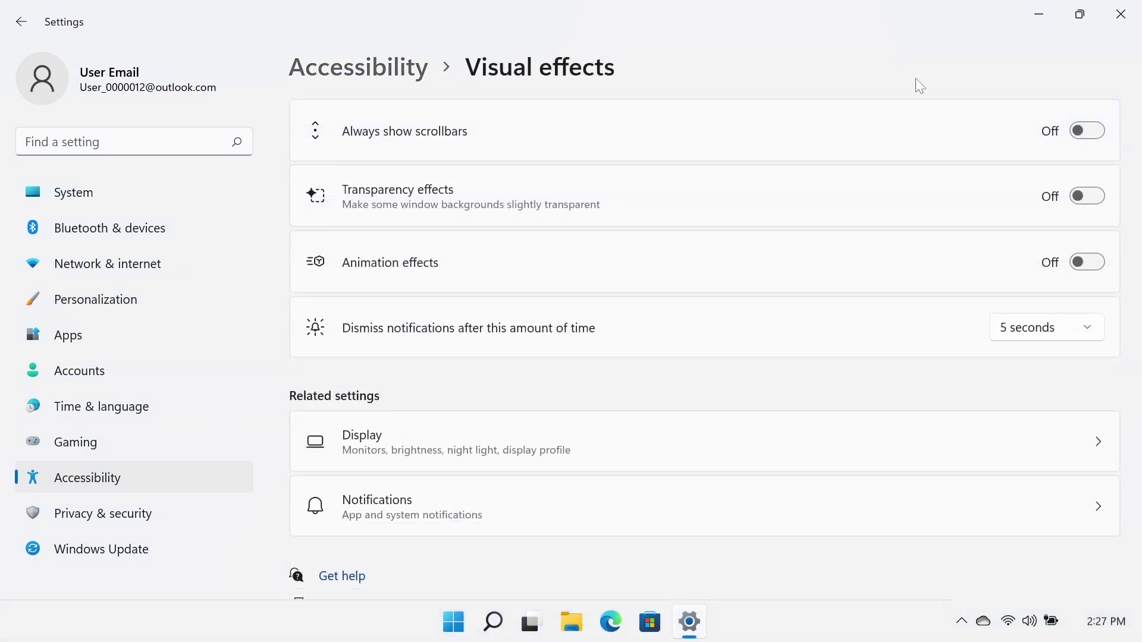
{"action": "left_click", "coordinate": [1084, 141]}
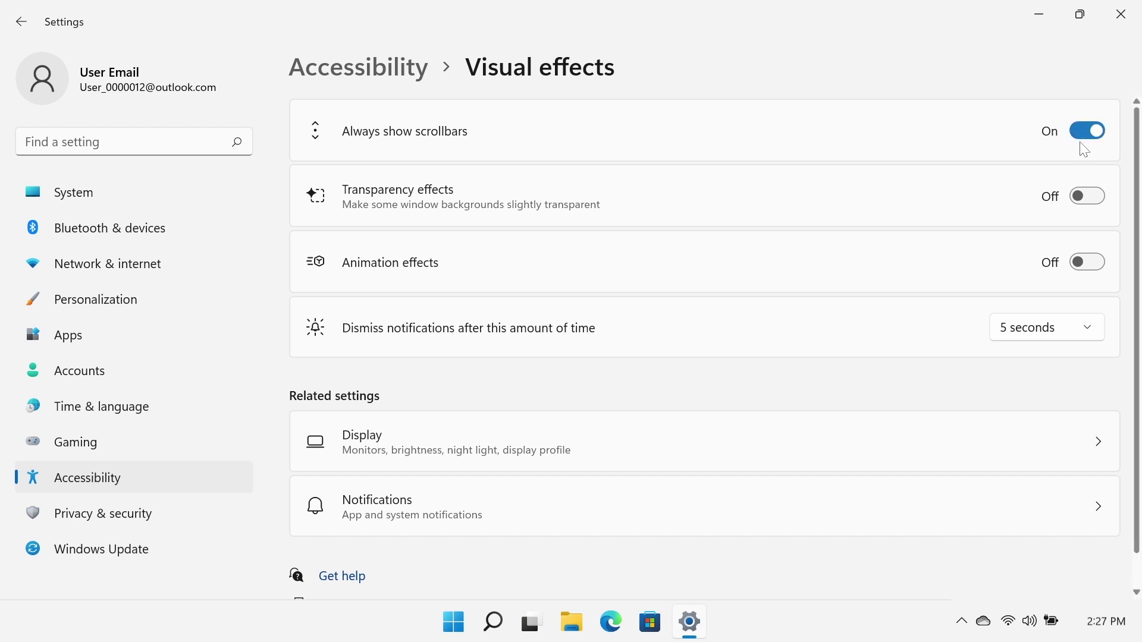
{"action": "left_click", "coordinate": [1080, 202]}
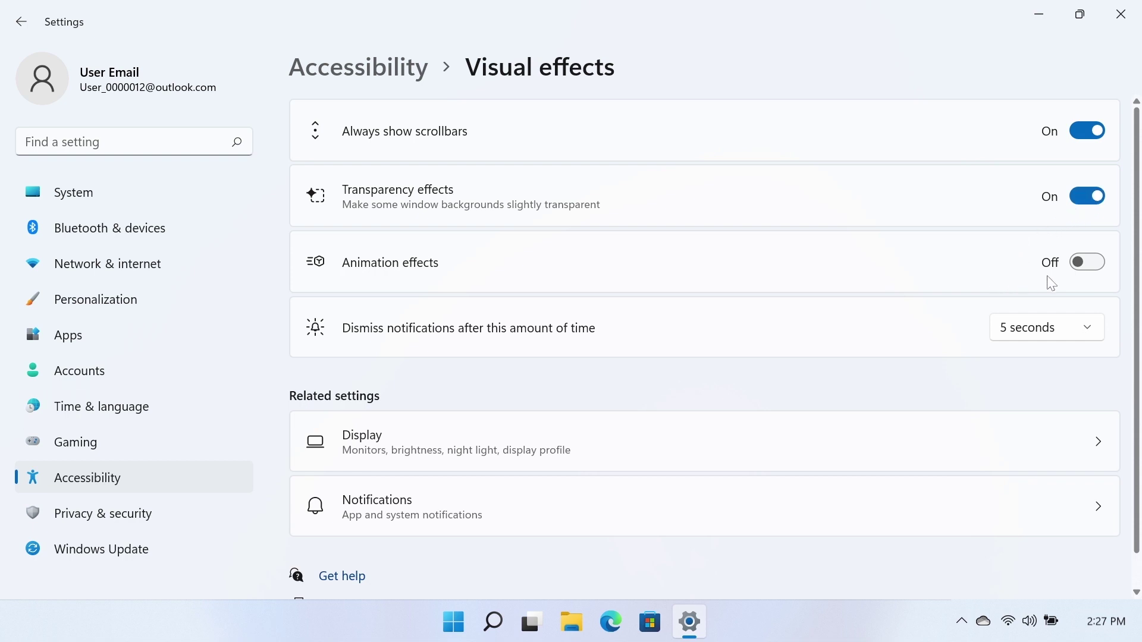
{"action": "left_click", "coordinate": [1080, 272]}
{"action": "left_click", "coordinate": [1098, 337]}
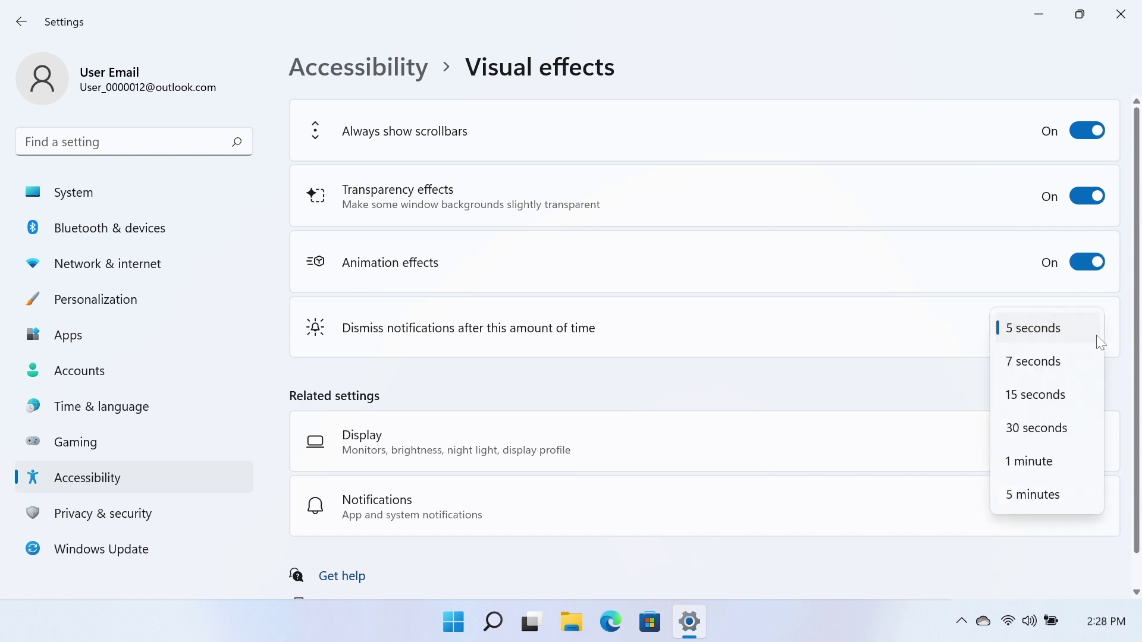
{"action": "left_click", "coordinate": [1090, 393]}
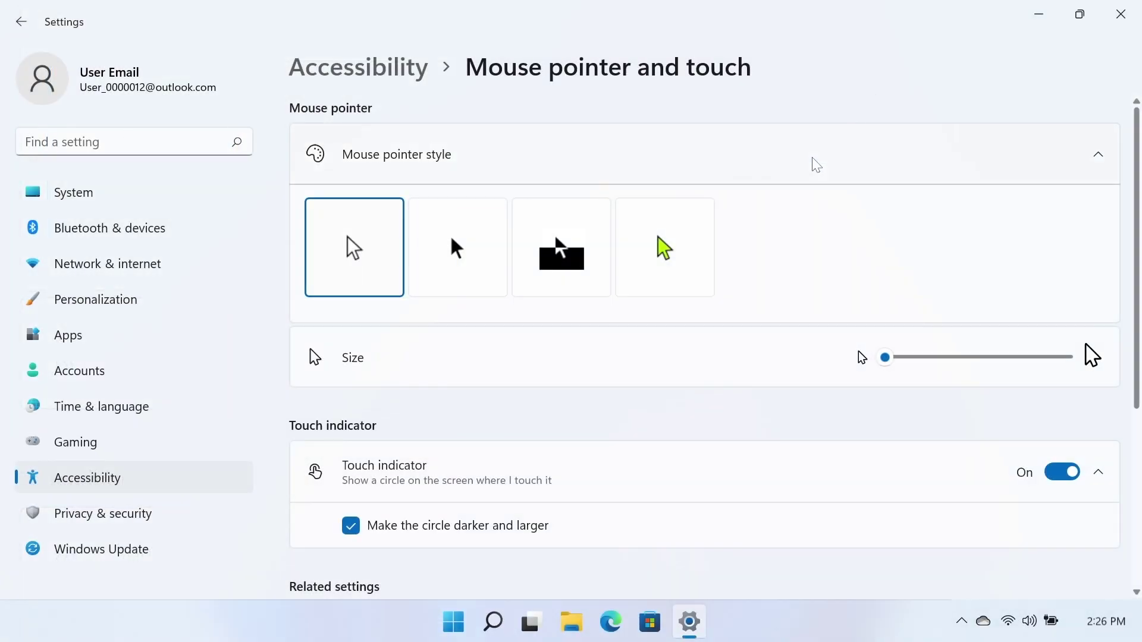
- Choose the custom mouse pointer style with the turquoise recommended color and try out the pointer size slider
{"action": "left_click", "coordinate": [673, 282]}
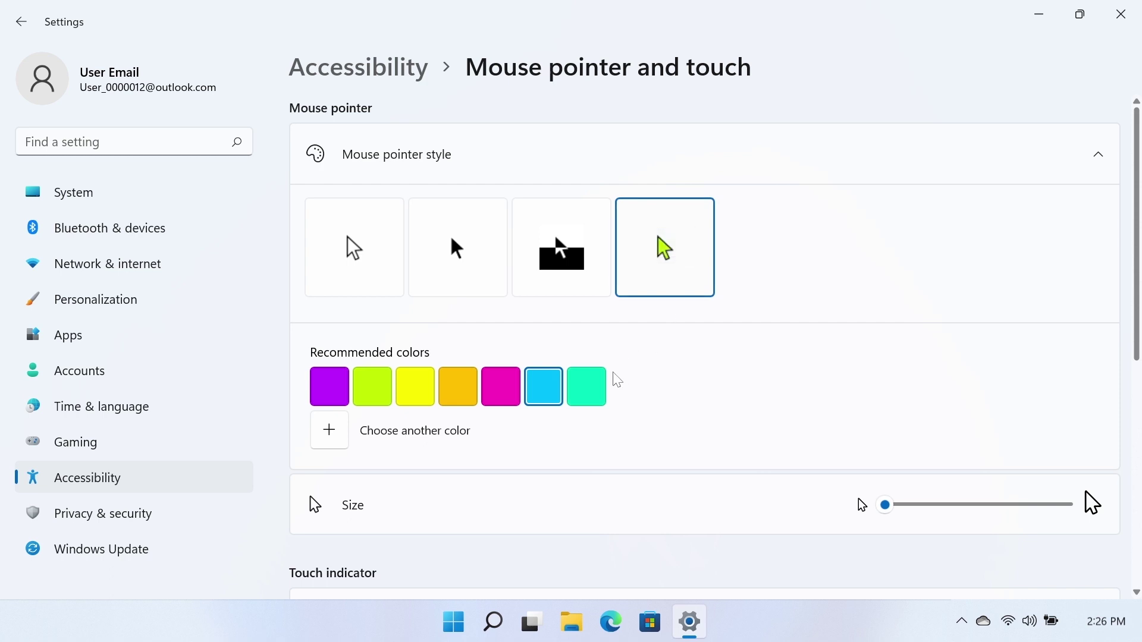
{"action": "left_click", "coordinate": [599, 396]}
{"action": "scroll", "coordinate": [599, 395], "scroll_direction": "down", "scroll_amount": 3}
{"action": "mouse_move", "coordinate": [884, 286]}
{"action": "left_mouse_down"}
{"action": "mouse_move", "coordinate": [998, 292]}
{"action": "mouse_move", "coordinate": [885, 286]}
{"action": "left_mouse_up"}
{"action": "scroll", "coordinate": [1117, 306], "scroll_direction": "down", "scroll_amount": 3}
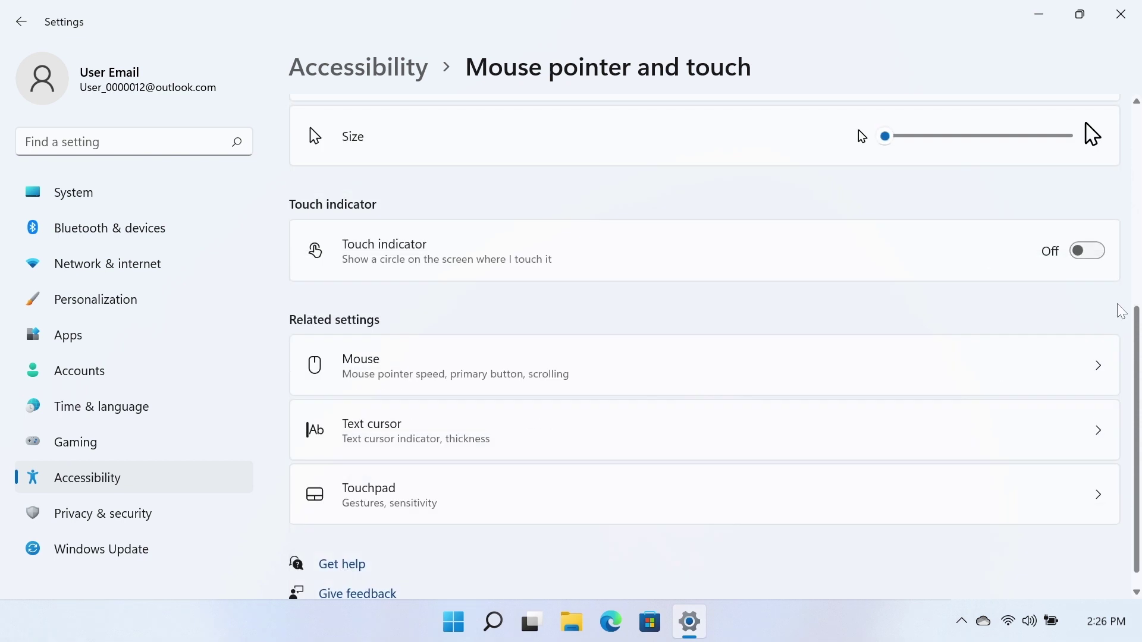
- Turn on the touch indicator and enable the option to make its circle darker and larger
{"action": "left_click", "coordinate": [1092, 256]}
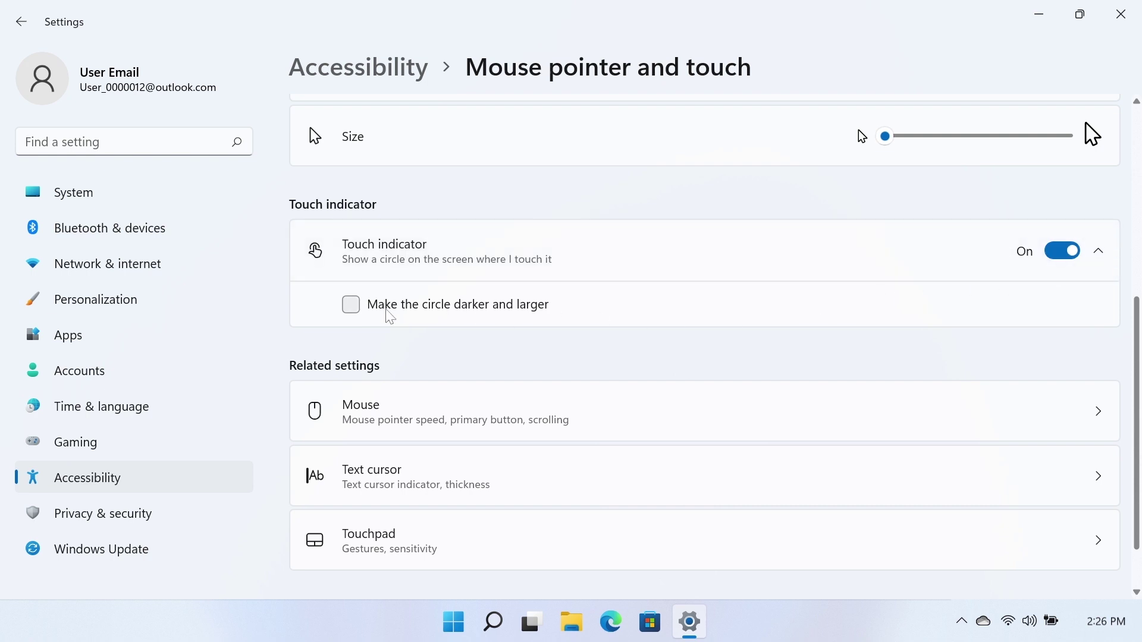
{"action": "left_click", "coordinate": [359, 311]}
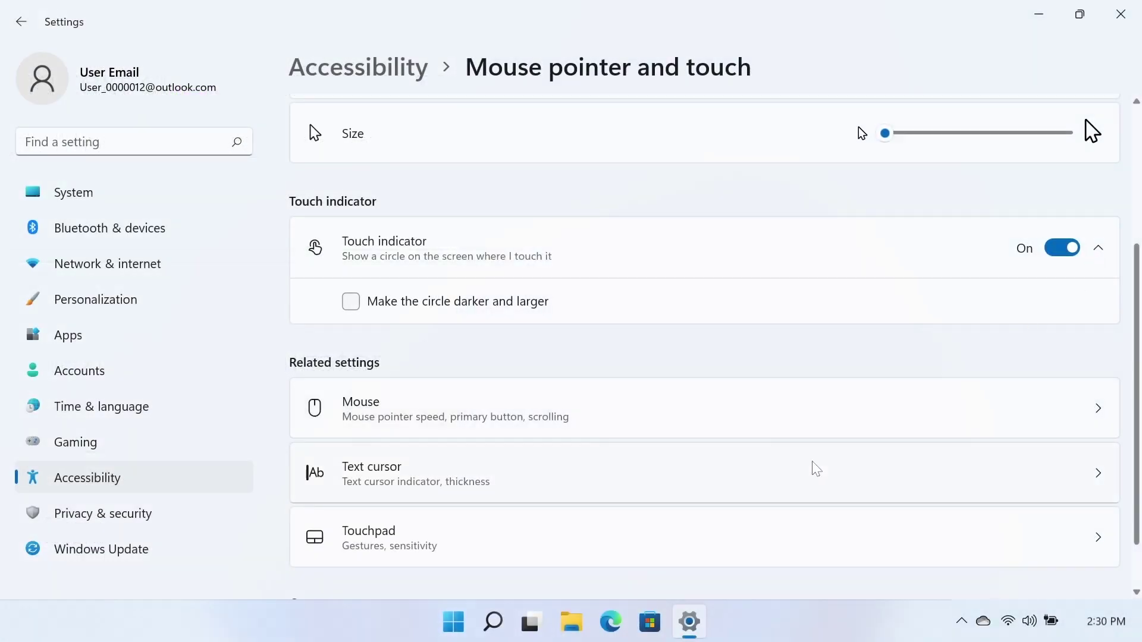
- Enlarge the text cursor indicator and choose Gold as its color in the Text cursor settings
{"action": "left_click", "coordinate": [792, 476]}
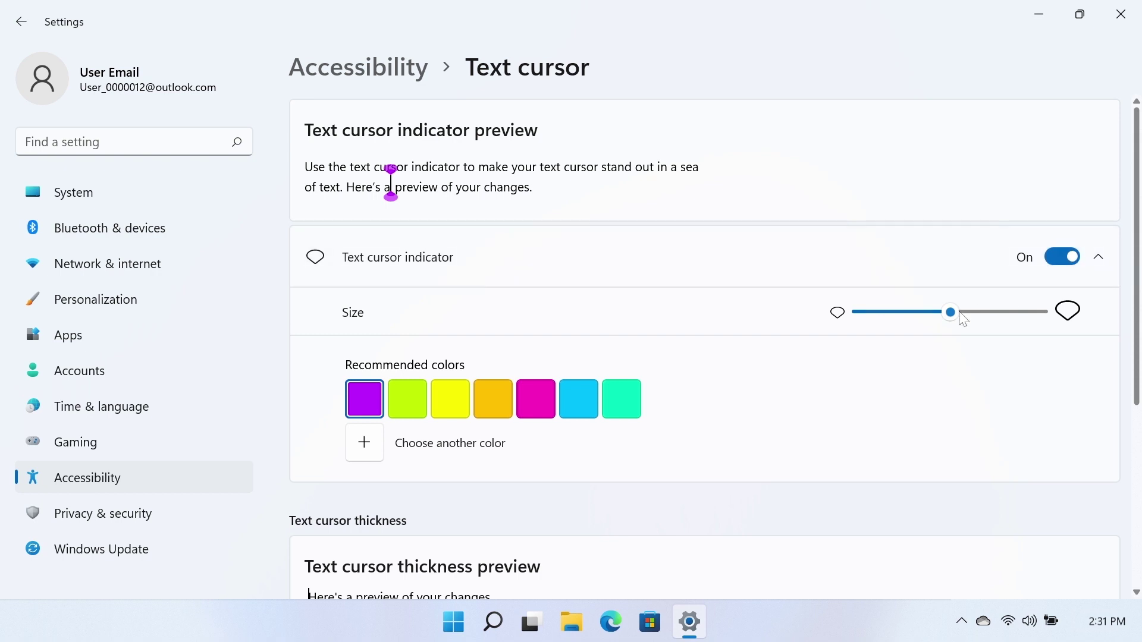
{"action": "left_click_drag", "start_coordinate": [950, 313], "coordinate": [1001, 336]}
{"action": "left_click", "coordinate": [531, 397]}
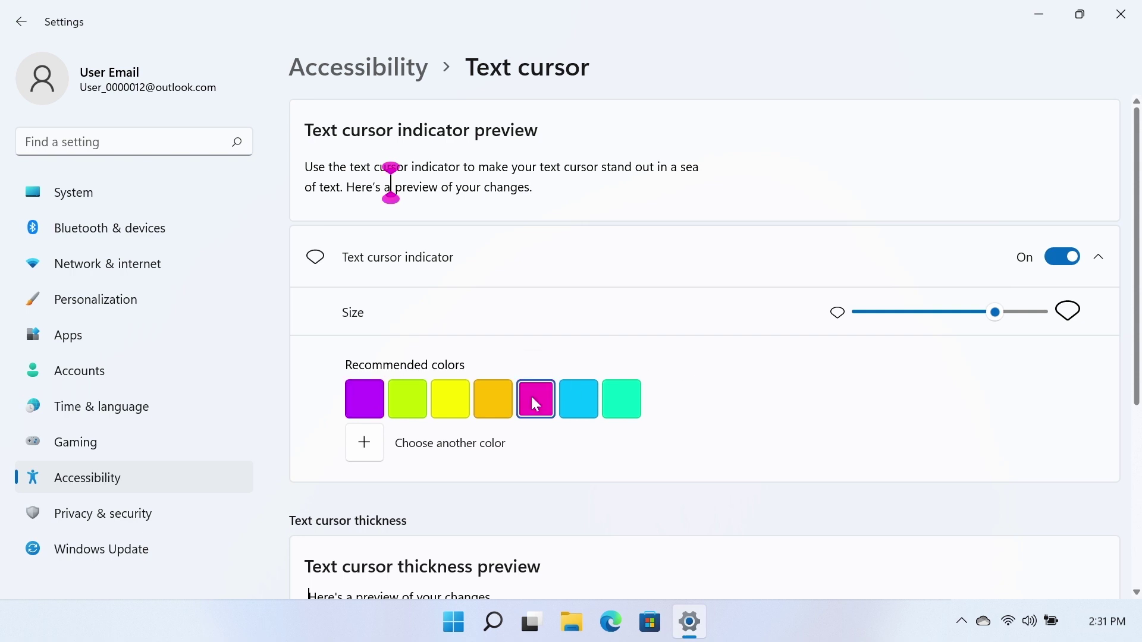
{"action": "left_click", "coordinate": [492, 405]}
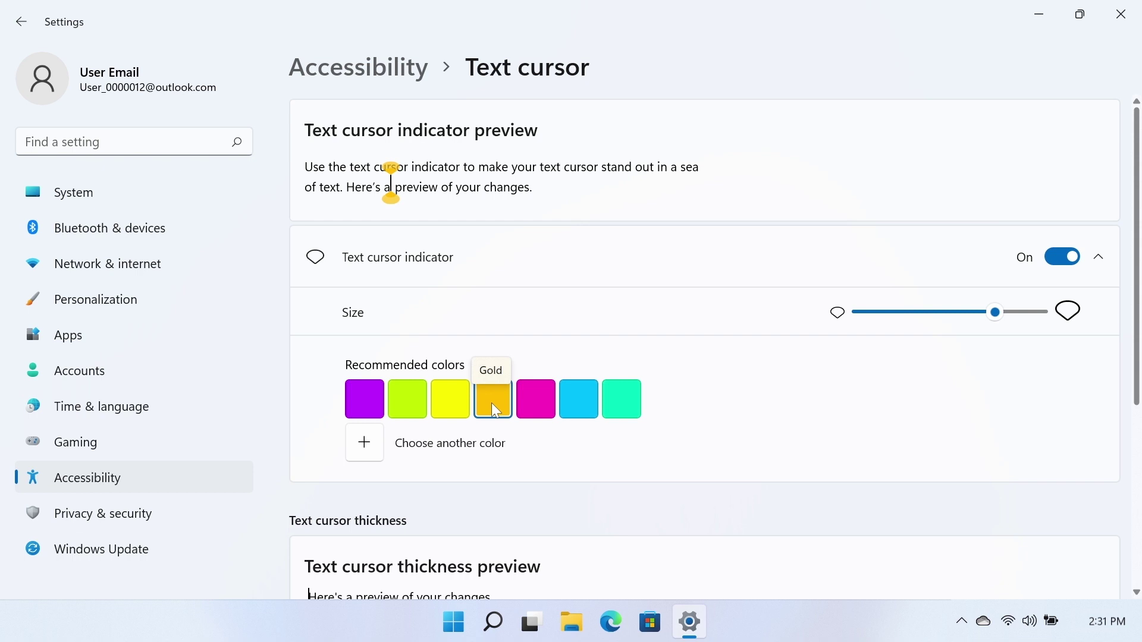
- Try out the text cursor thickness slider against its preview
{"action": "scroll", "coordinate": [491, 402], "scroll_direction": "down", "scroll_amount": 5}
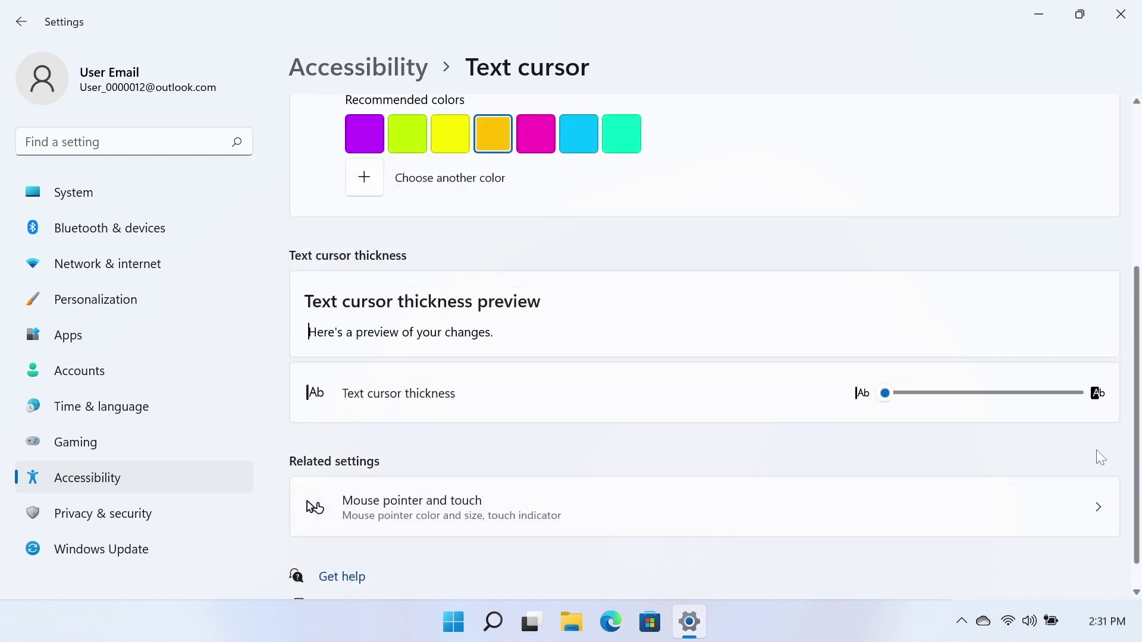
{"action": "left_click_drag", "start_coordinate": [895, 399], "coordinate": [866, 423]}
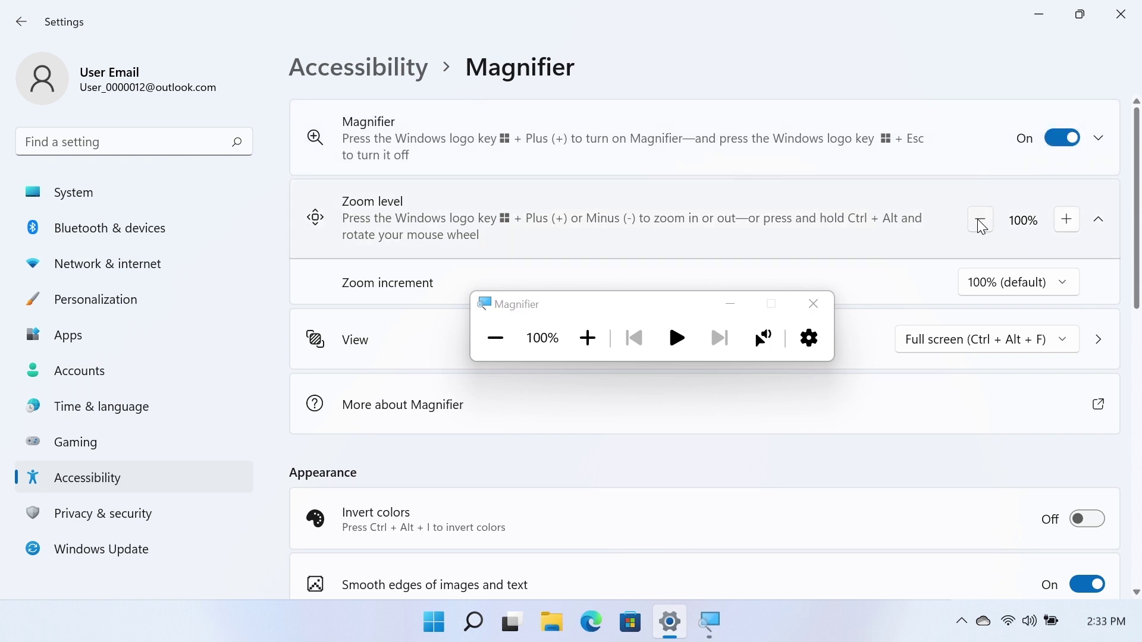
- Magnify the screen to 200% with Magnifier and zoom back out
{"action": "left_click", "coordinate": [1066, 231]}
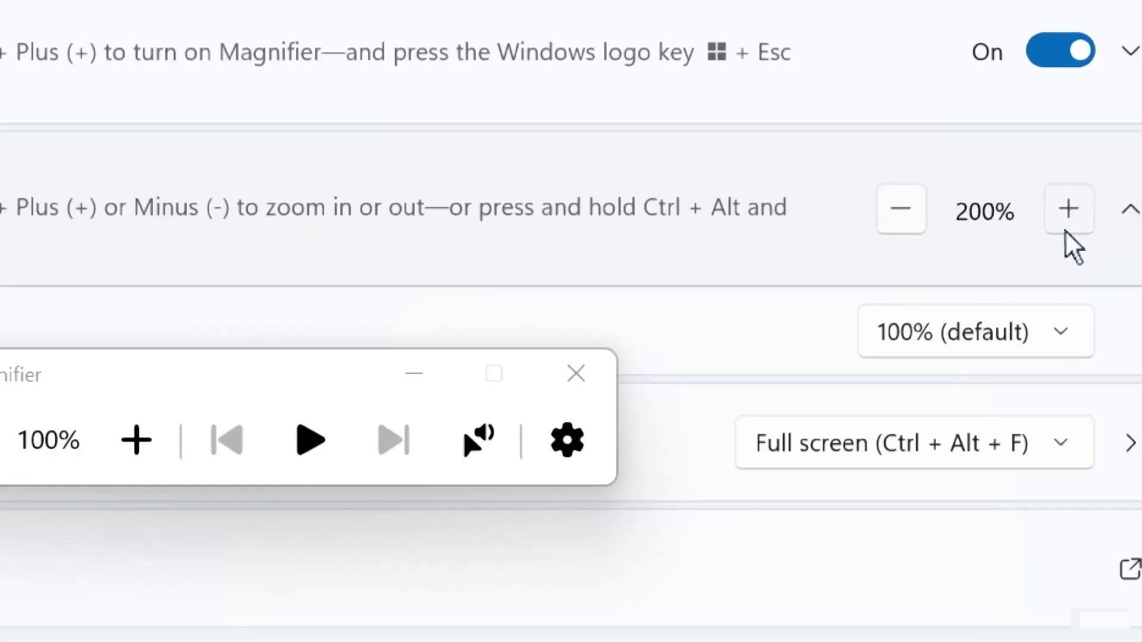
{"action": "key", "text": "super+minus"}
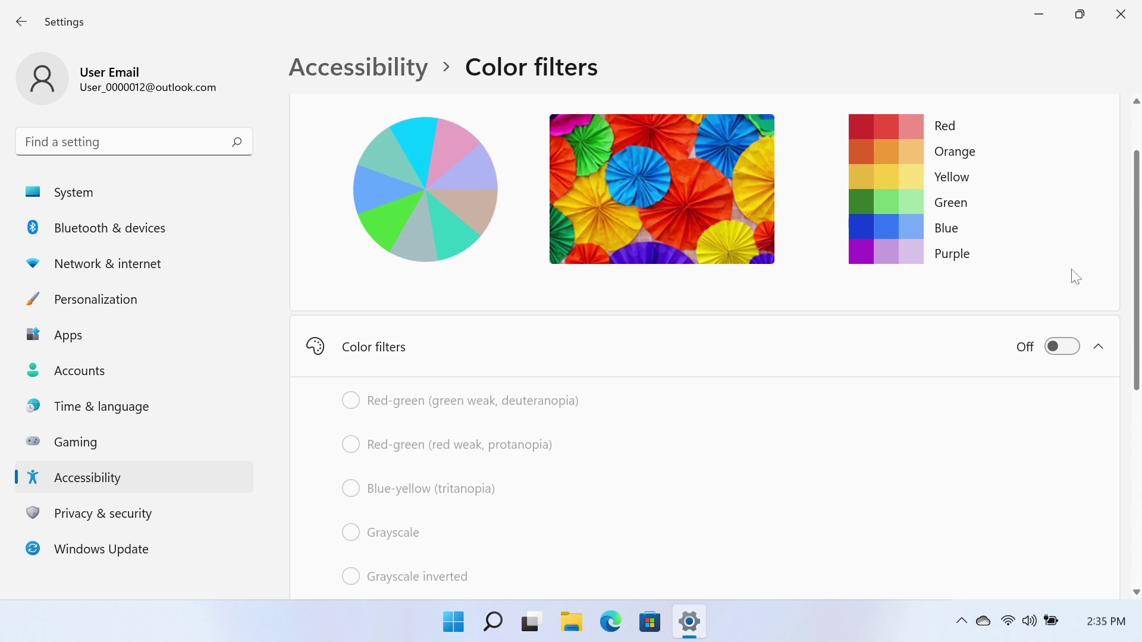
- Turn on color filters, try both red-green filters and select Blue-yellow (tritanopia)
{"action": "left_click", "coordinate": [1053, 344]}
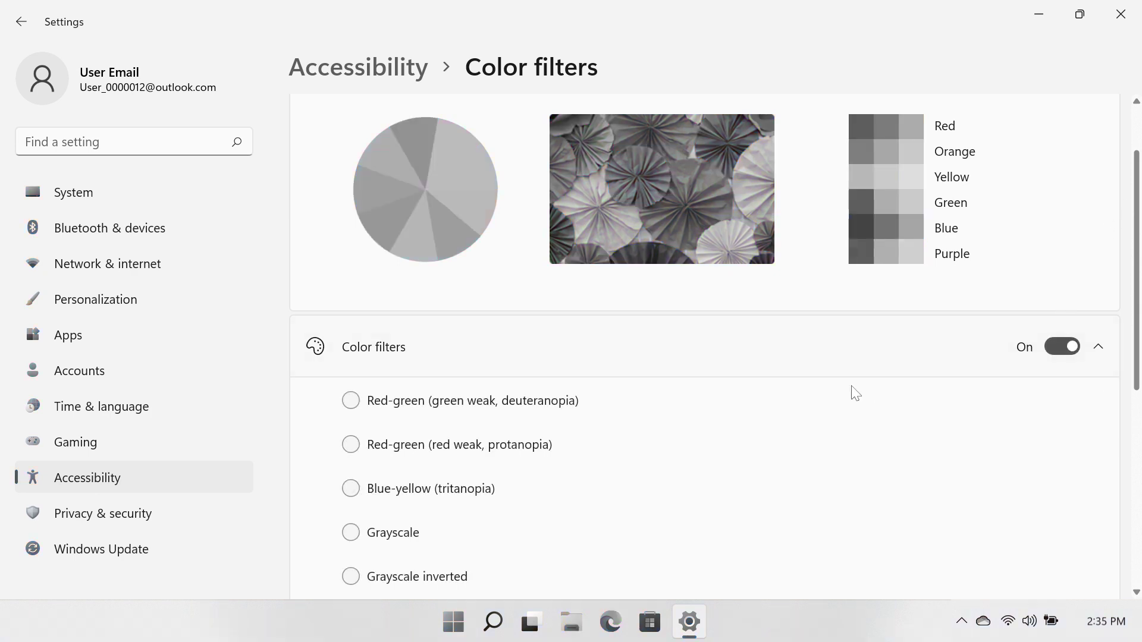
{"action": "left_click", "coordinate": [554, 406]}
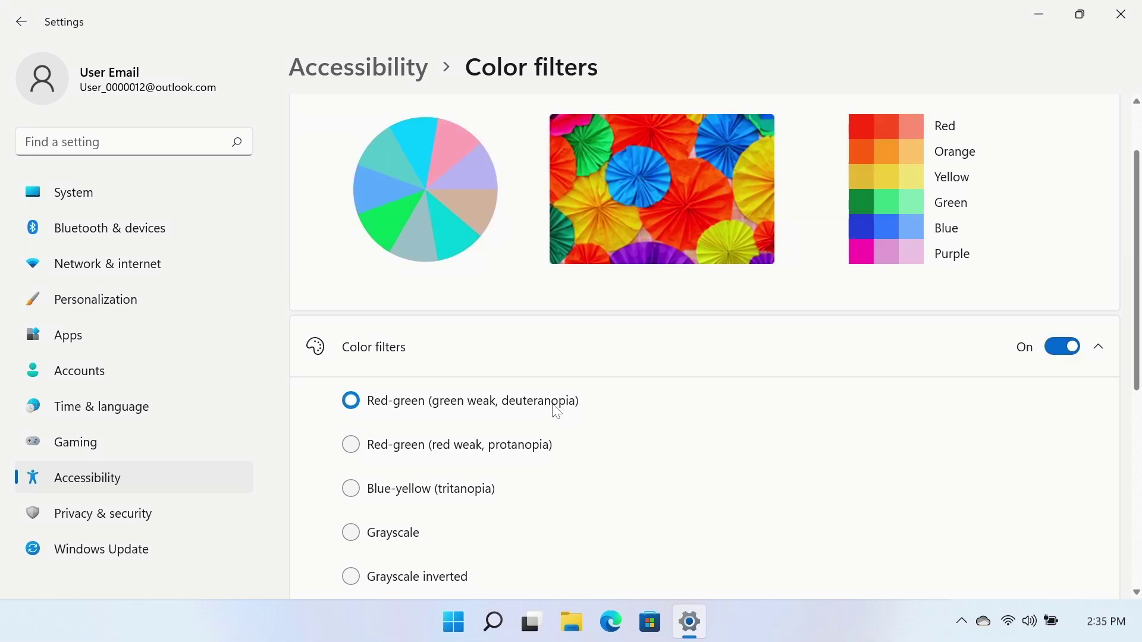
{"action": "left_click", "coordinate": [524, 458]}
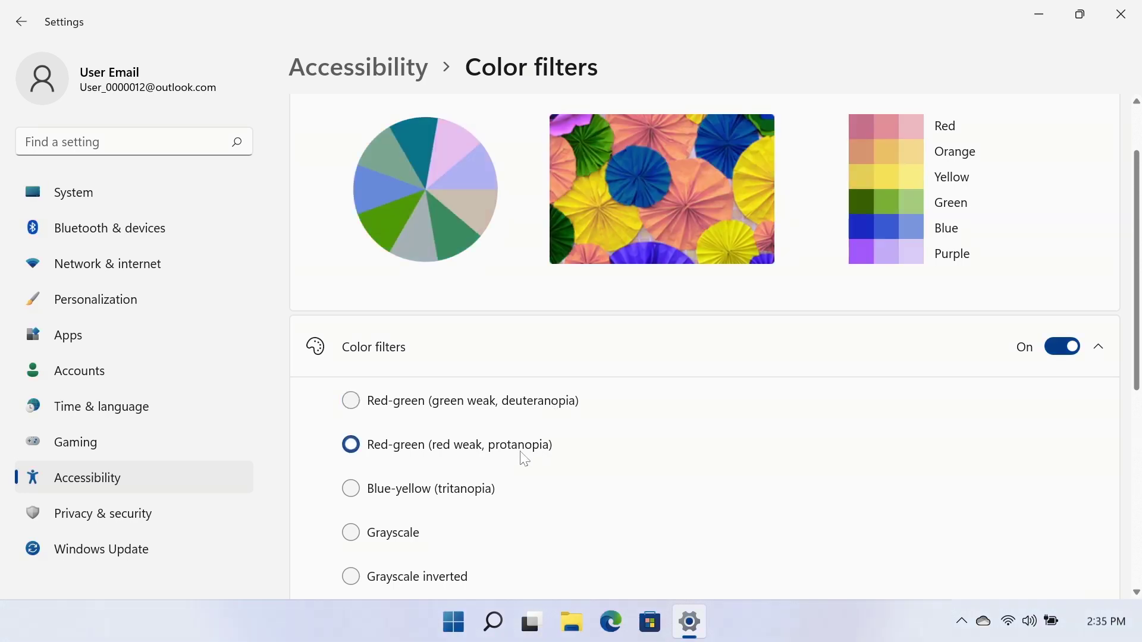
{"action": "left_click", "coordinate": [471, 496]}
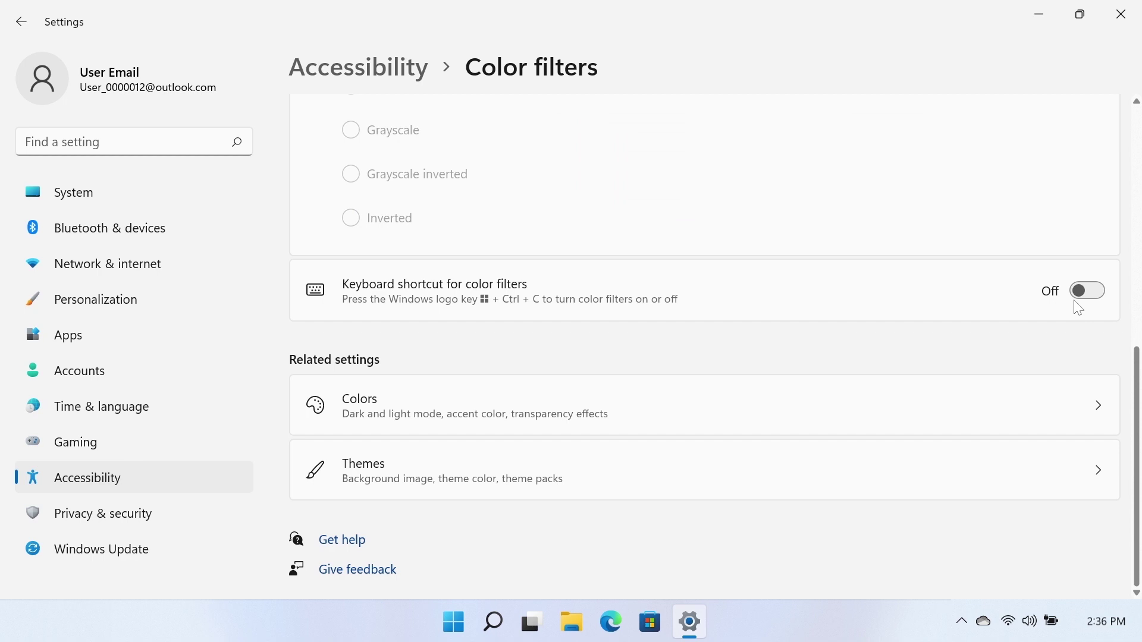
- Enable the keyboard shortcut for color filters and use it to switch the filters on and off
{"action": "left_click", "coordinate": [1075, 300]}
{"action": "scroll", "coordinate": [1071, 315], "scroll_direction": "up", "scroll_amount": 8}
{"action": "key", "text": "super+ctrl+c"}
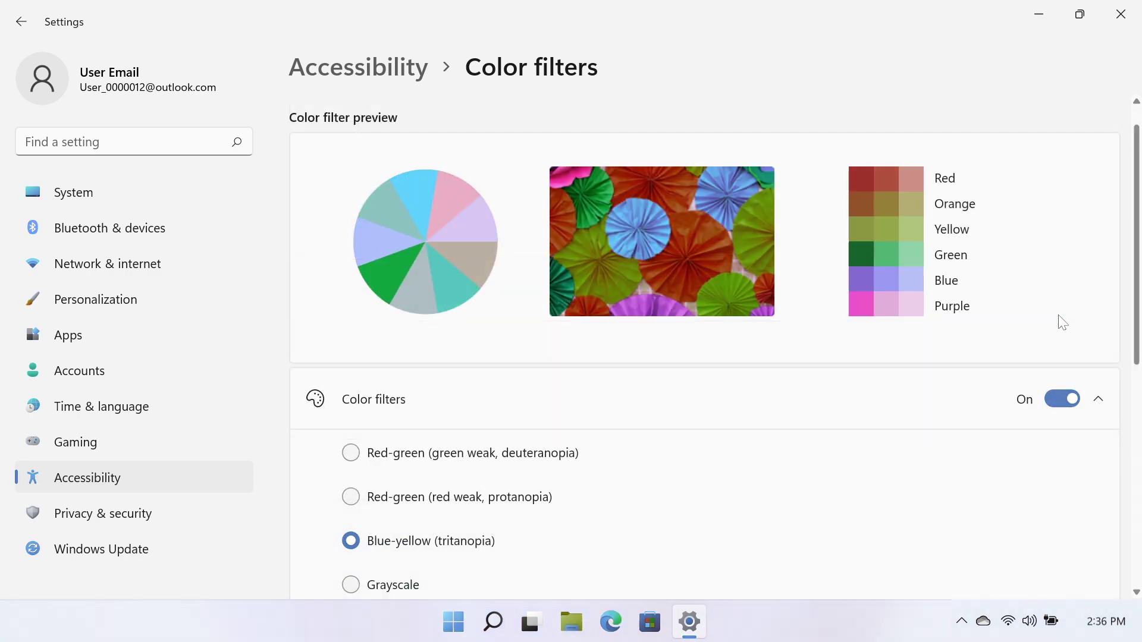
{"action": "key", "text": "super+ctrl+c"}
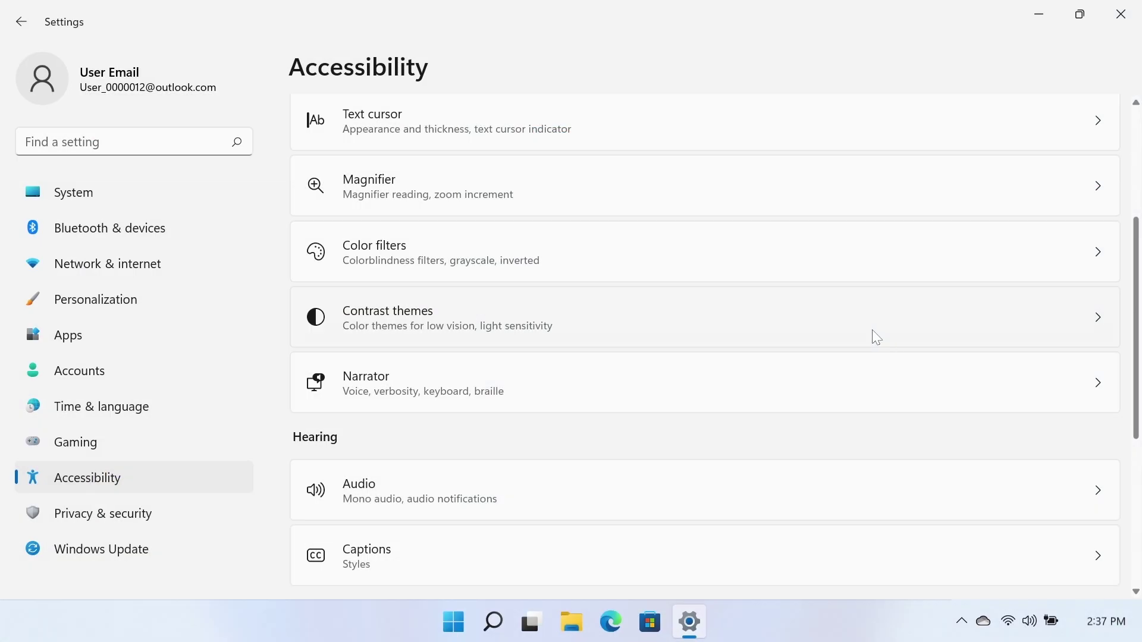
- Select the Night sky contrast theme and open it for editing
{"action": "left_click", "coordinate": [877, 337]}
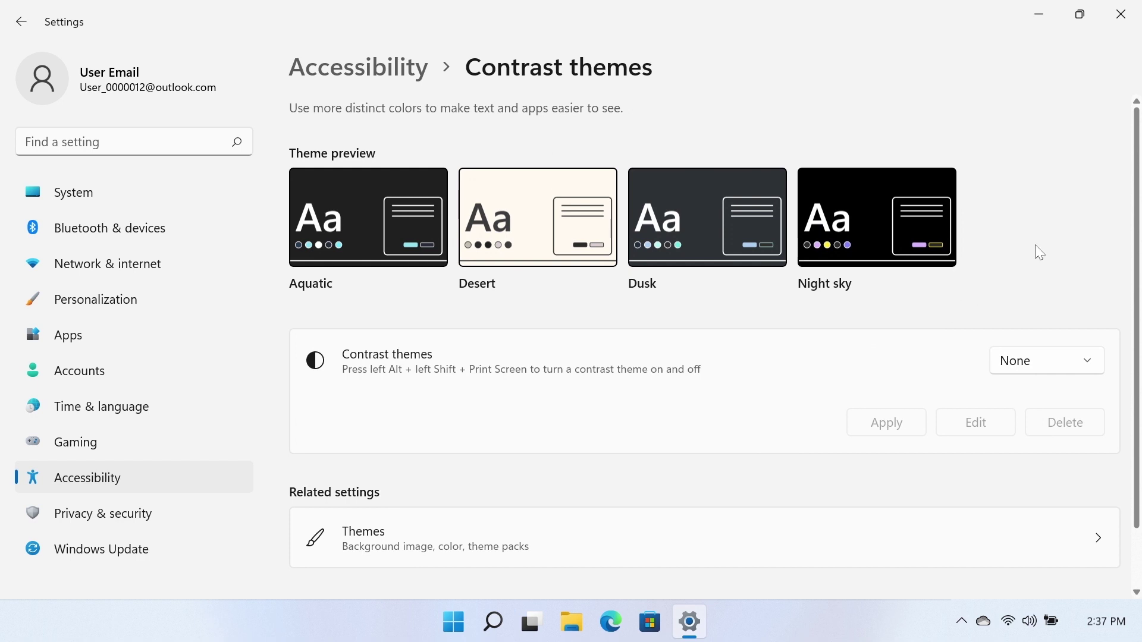
{"action": "left_click", "coordinate": [1089, 360]}
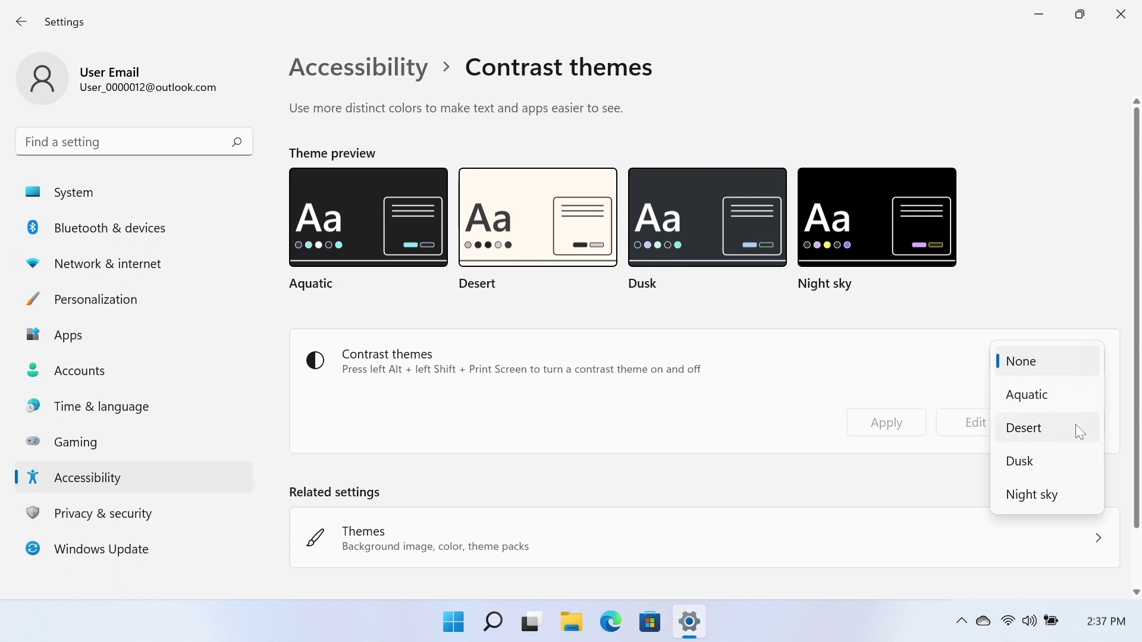
{"action": "left_click", "coordinate": [1074, 494]}
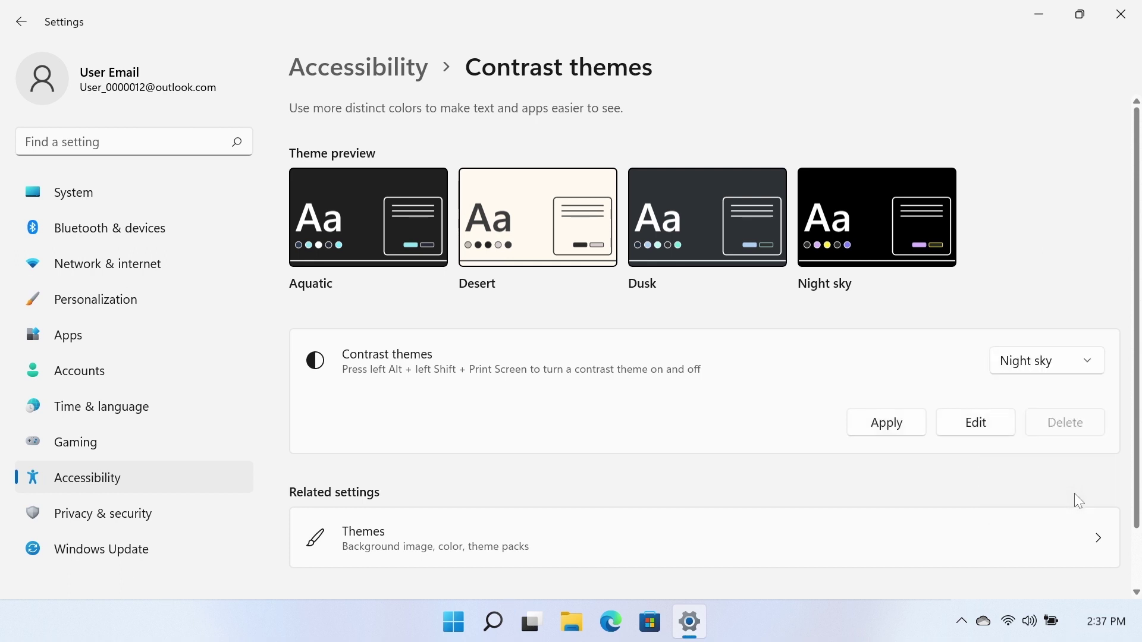
{"action": "left_click", "coordinate": [1004, 433]}
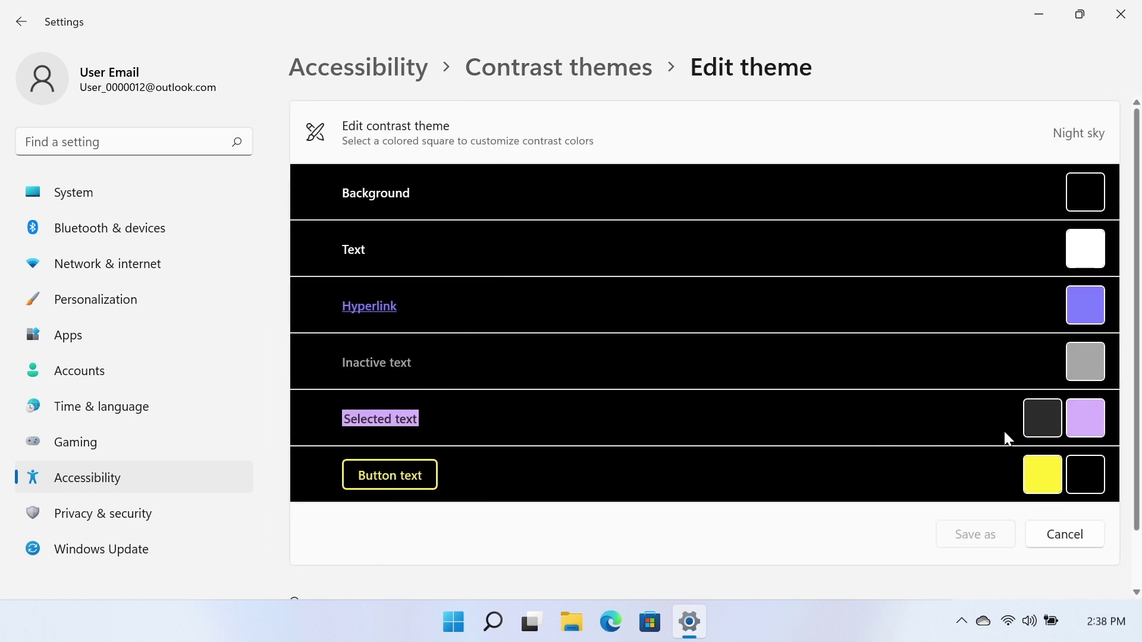
- Change the Text color of the Night sky contrast theme to pale cyan
{"action": "left_click", "coordinate": [1085, 249]}
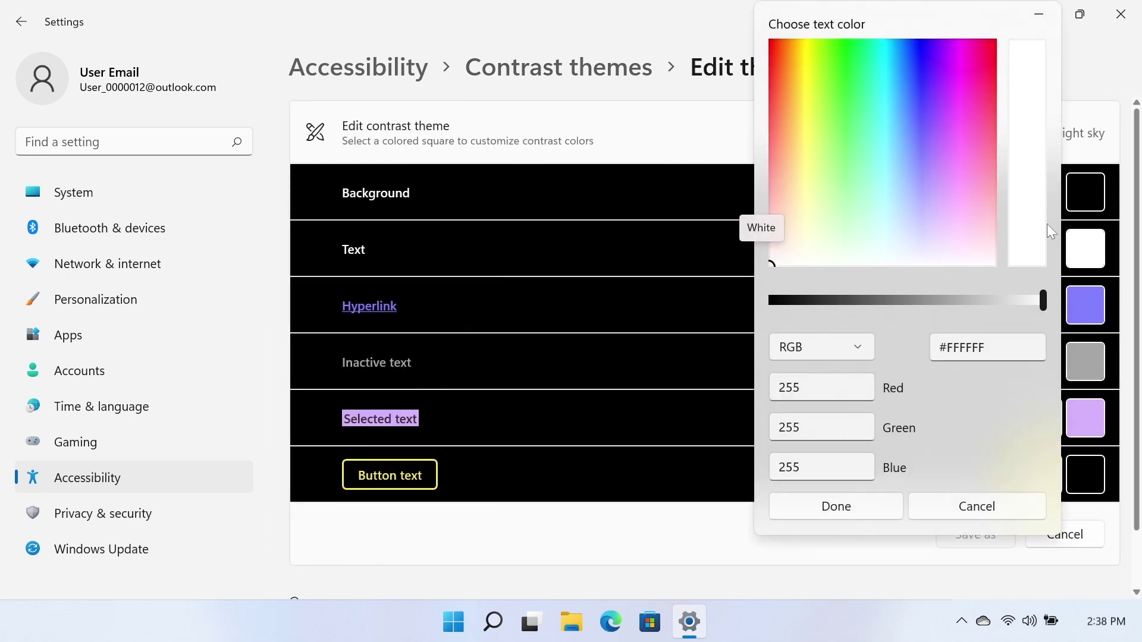
{"action": "left_click", "coordinate": [887, 204]}
{"action": "left_click", "coordinate": [884, 198]}
{"action": "left_click", "coordinate": [859, 506]}
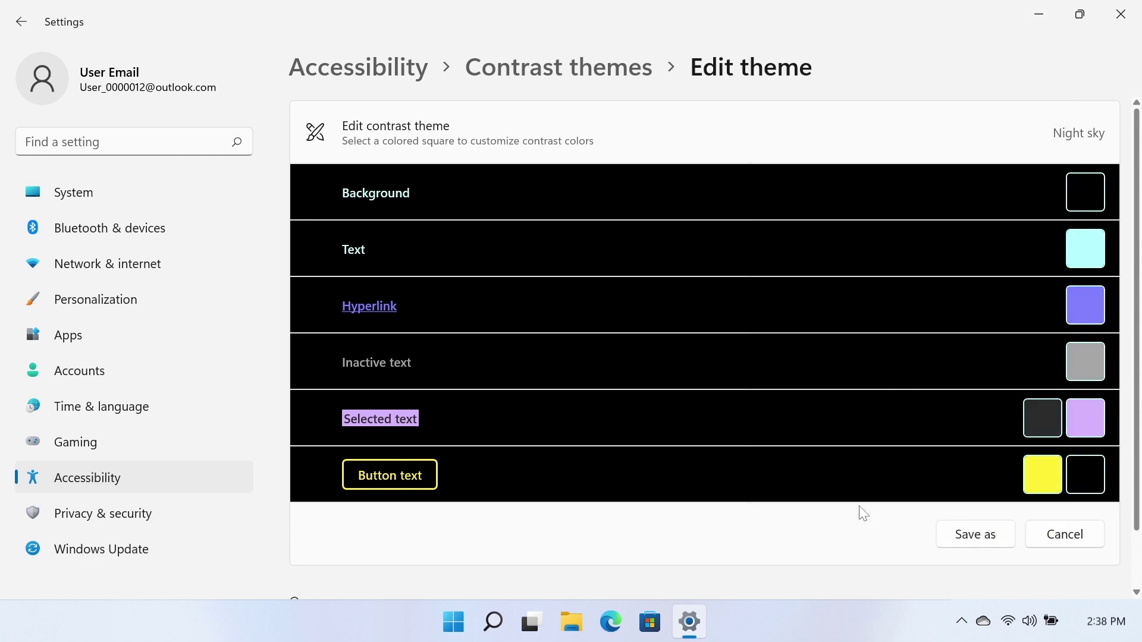
- Change the theme's Inactive text color to a light beige-gray
{"action": "left_click", "coordinate": [1075, 363]}
{"action": "left_click_drag", "start_coordinate": [948, 363], "coordinate": [983, 363]}
{"action": "left_click", "coordinate": [808, 304]}
{"action": "left_click", "coordinate": [871, 572]}
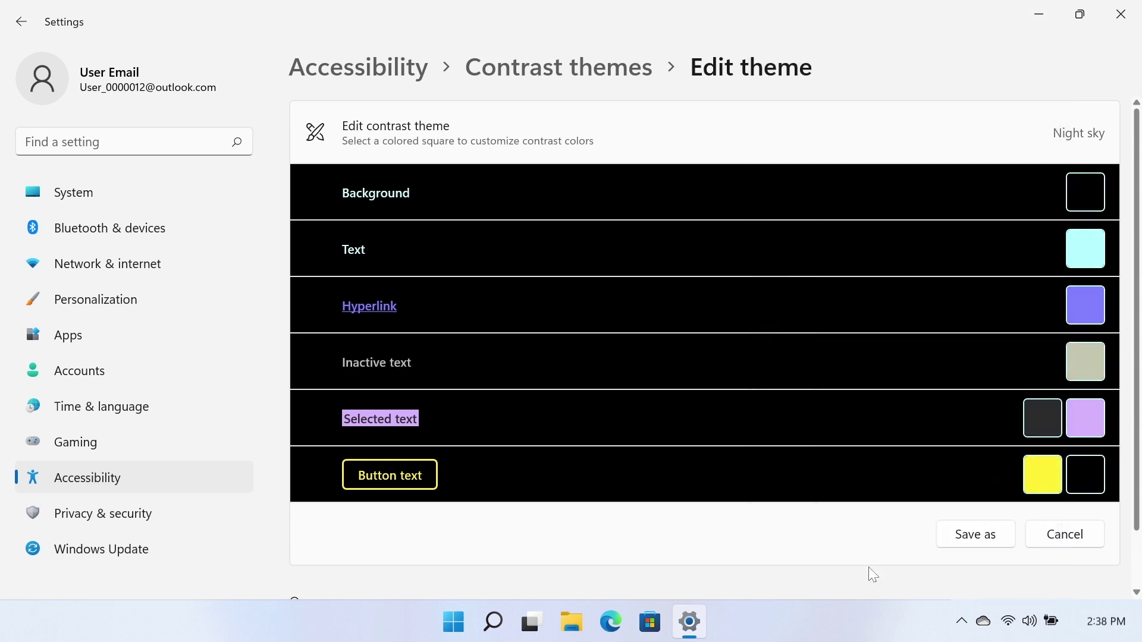
- Change the theme's Button text foreground color to bright green
{"action": "left_click", "coordinate": [1056, 468]}
{"action": "left_click_drag", "start_coordinate": [909, 223], "coordinate": [804, 129]}
{"action": "left_click", "coordinate": [857, 568]}
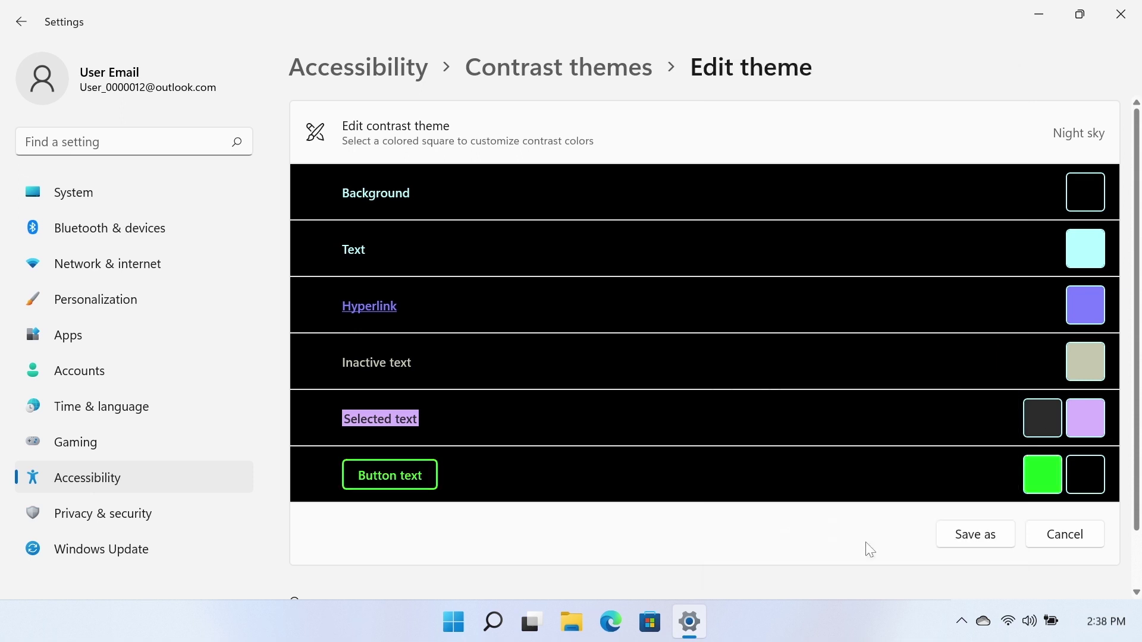
- Save the edited contrast theme as "My Theme" and apply it
{"action": "left_click", "coordinate": [1002, 543]}
{"action": "type", "text": "My "}
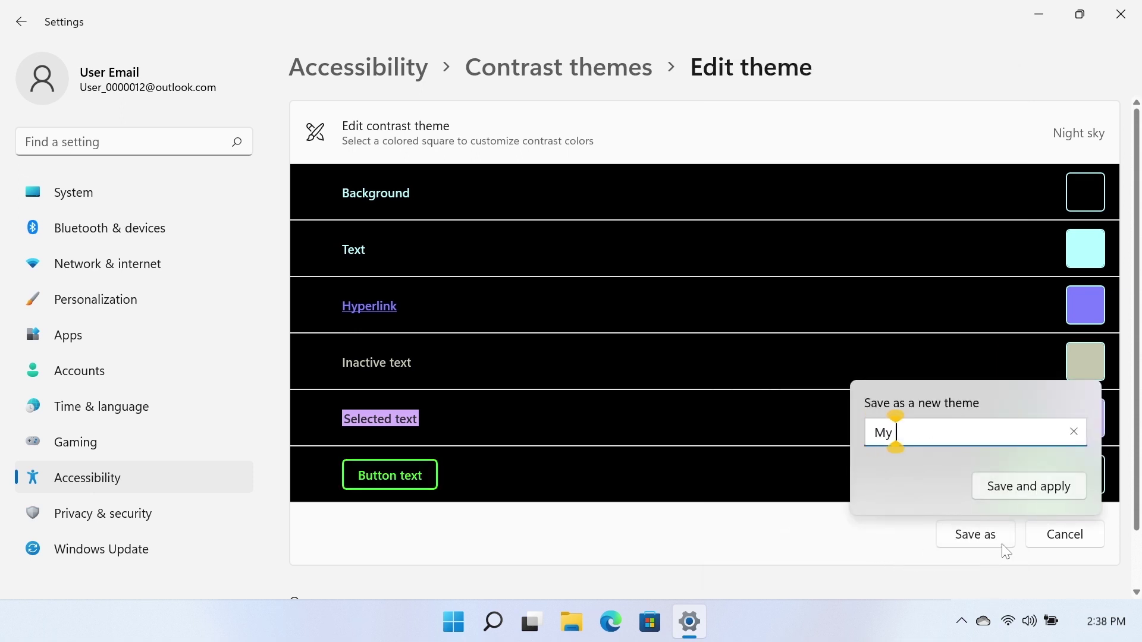
{"action": "type", "text": "Theme"}
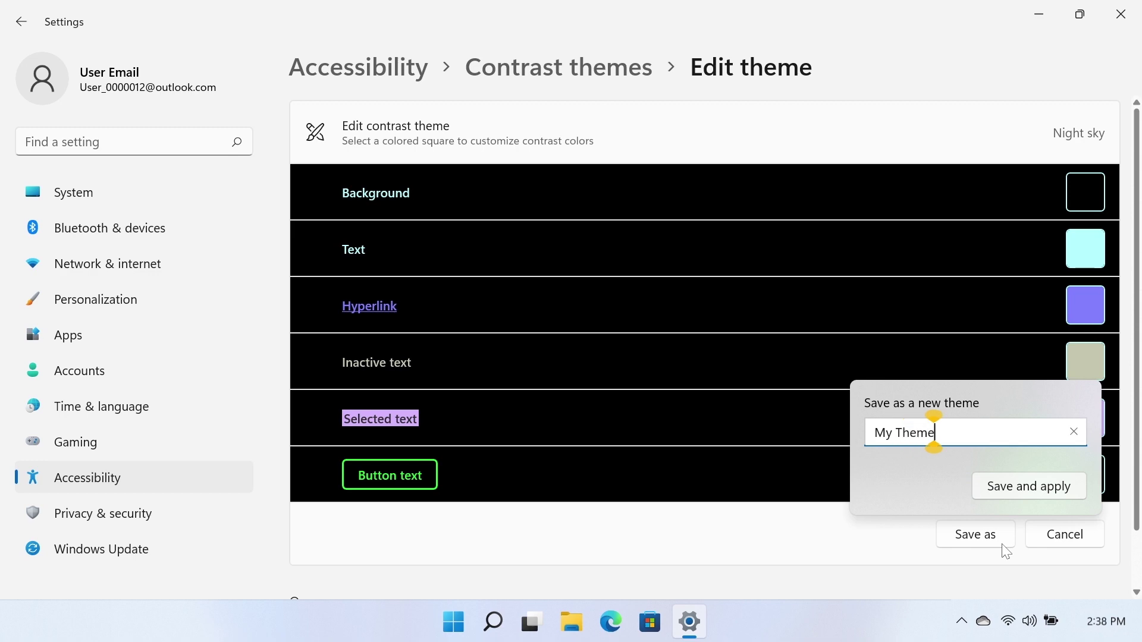
{"action": "left_click", "coordinate": [1029, 498]}
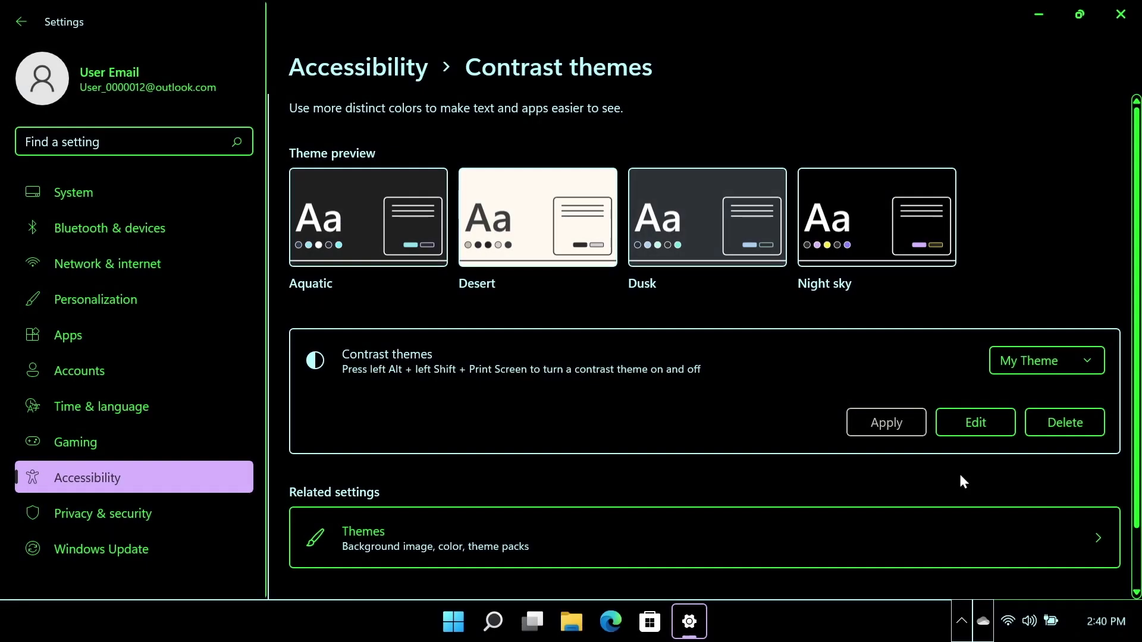